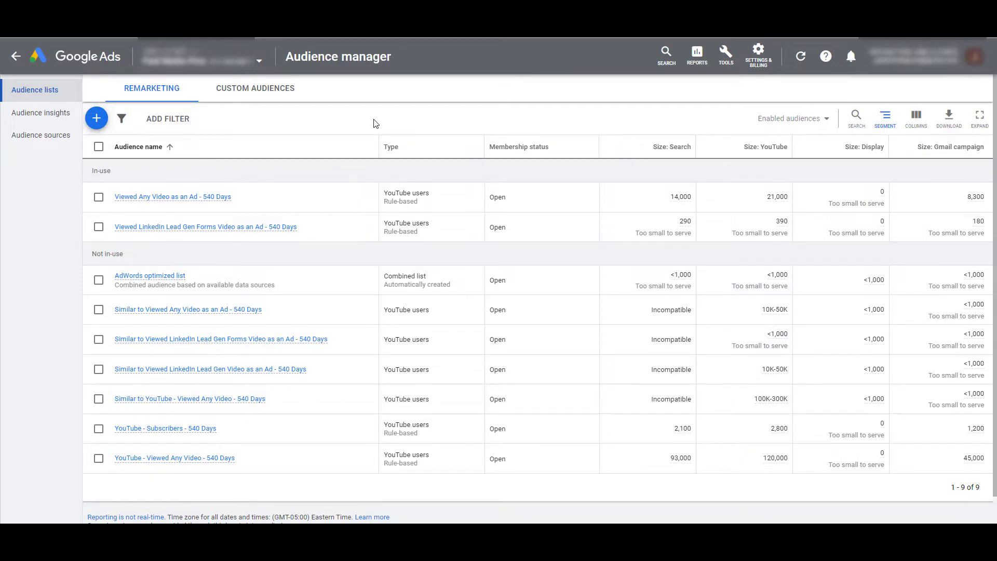
Open Audience manager from the tools overview and begin a new audience list.
click(720, 57)
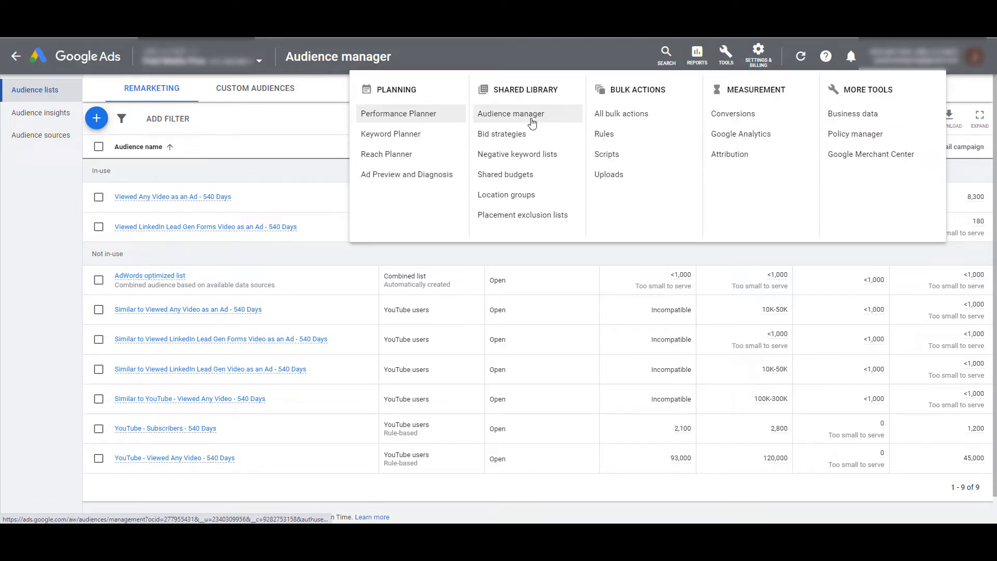
click(255, 126)
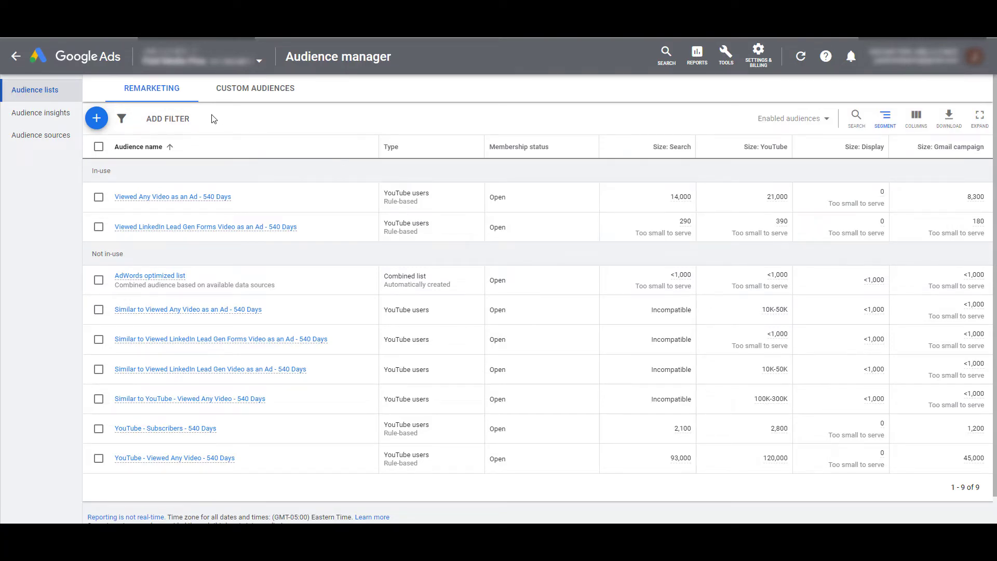
click(103, 122)
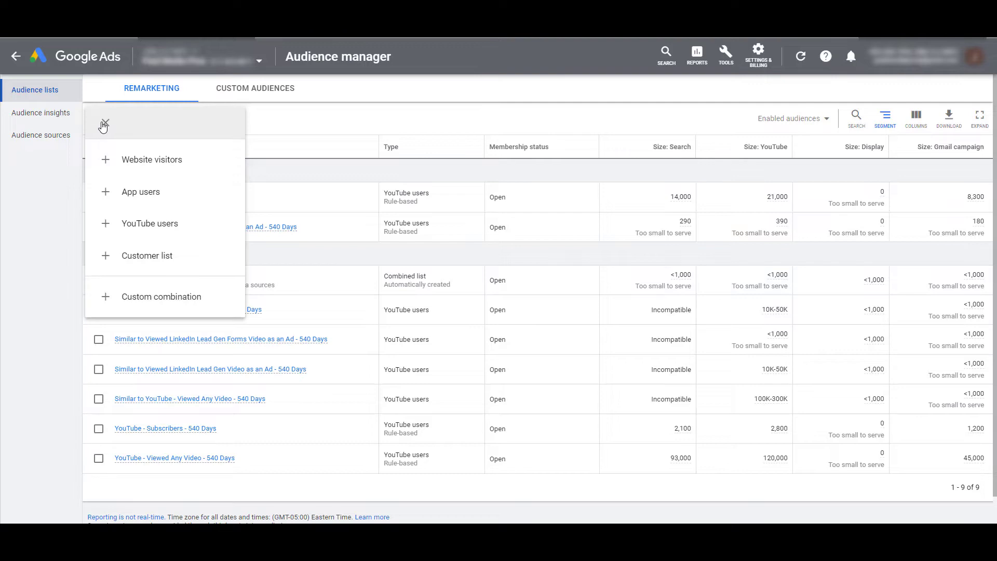
Start a Visitors of a page website audience and add a second Page URL rule plus an OR group.
click(148, 161)
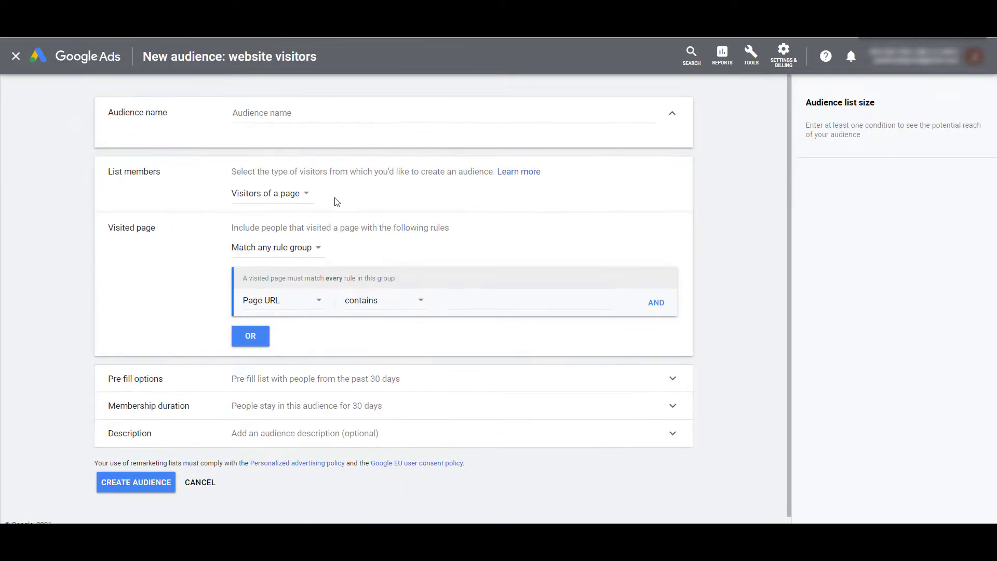
click(300, 203)
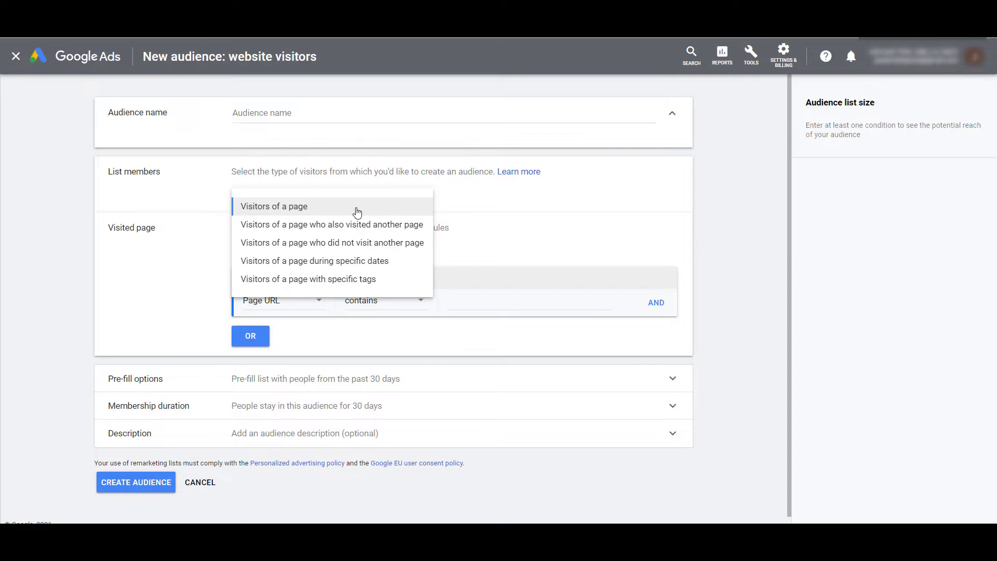
click(633, 252)
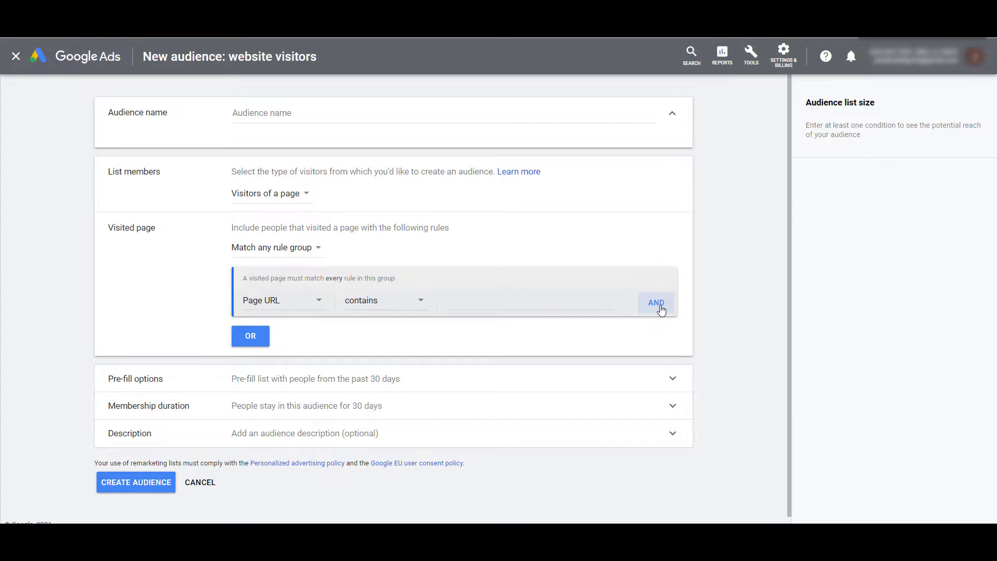
click(657, 303)
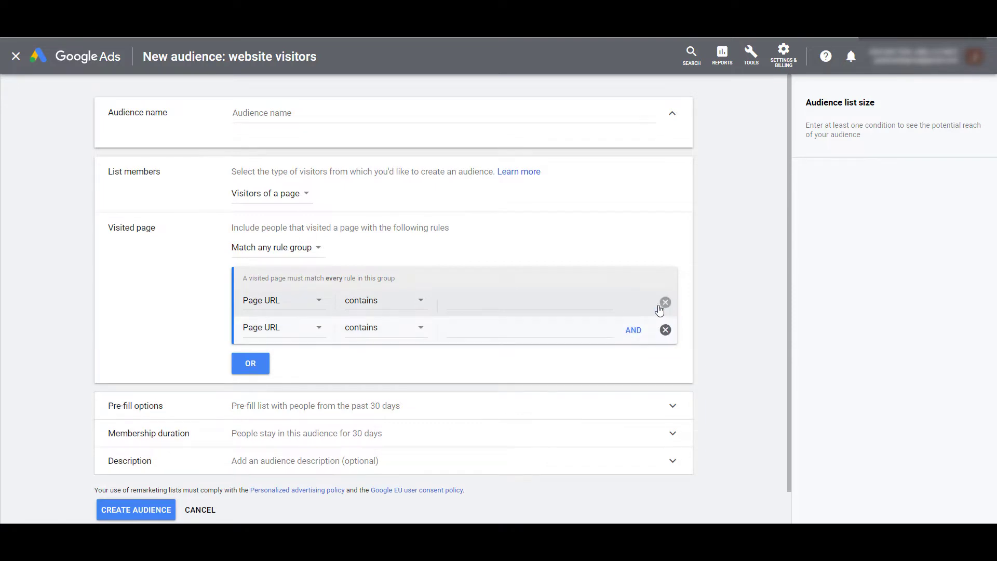
click(252, 365)
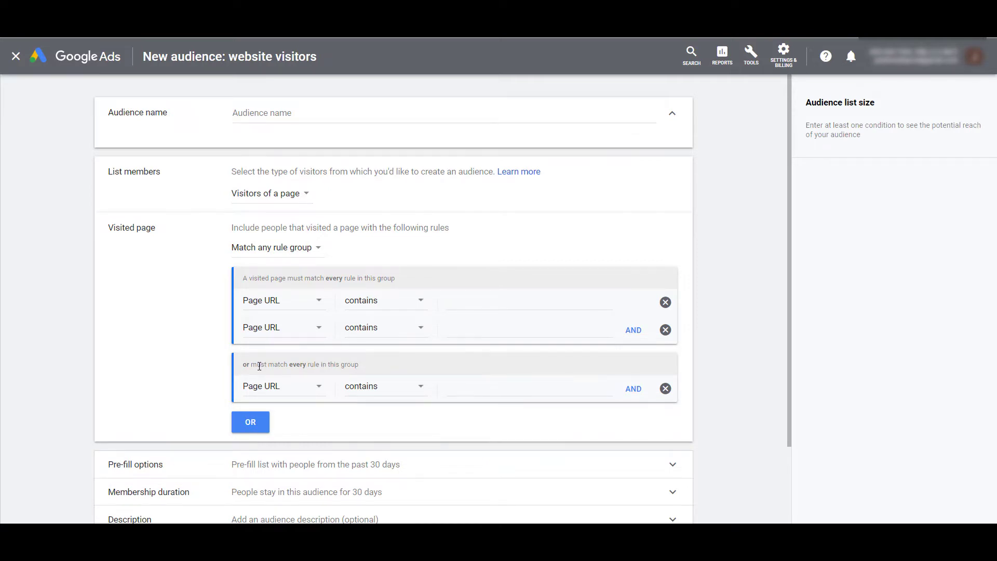
click(16, 59)
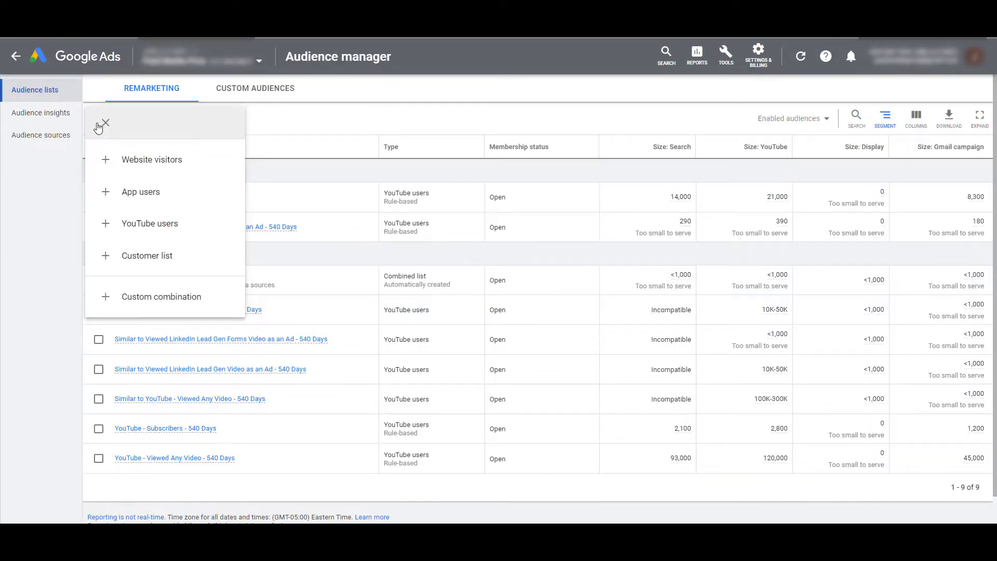
click(162, 197)
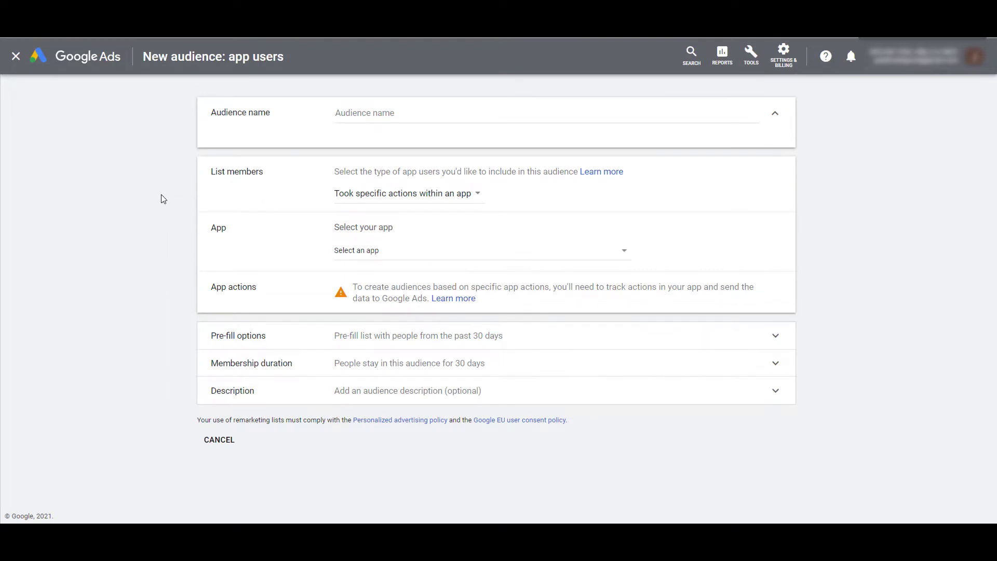
click(406, 200)
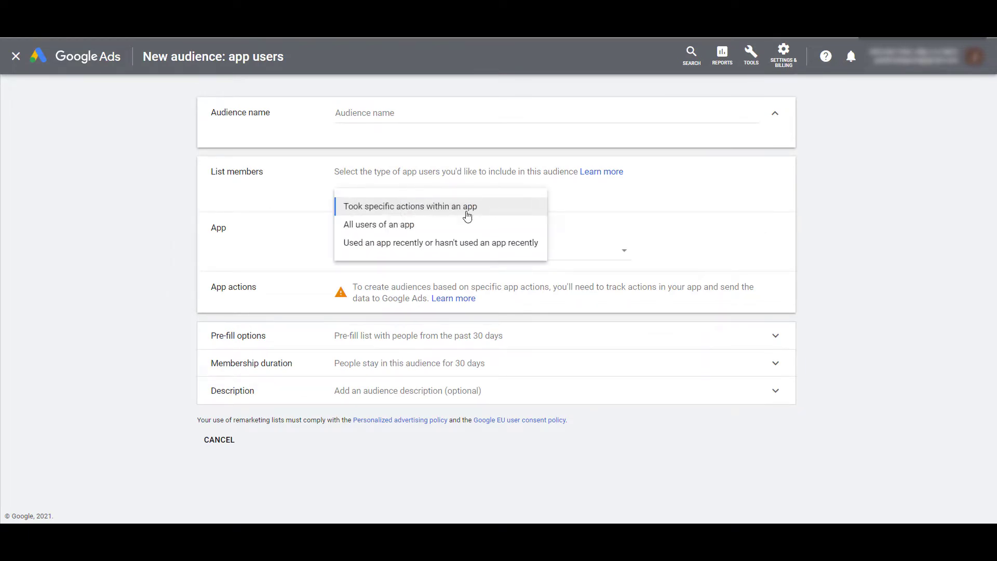
click(525, 243)
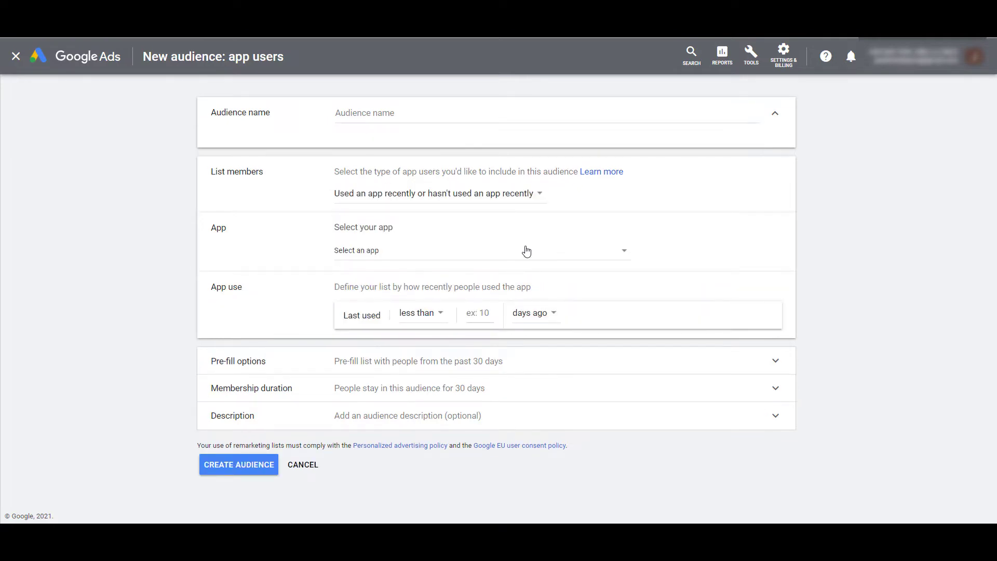
click(15, 56)
click(96, 119)
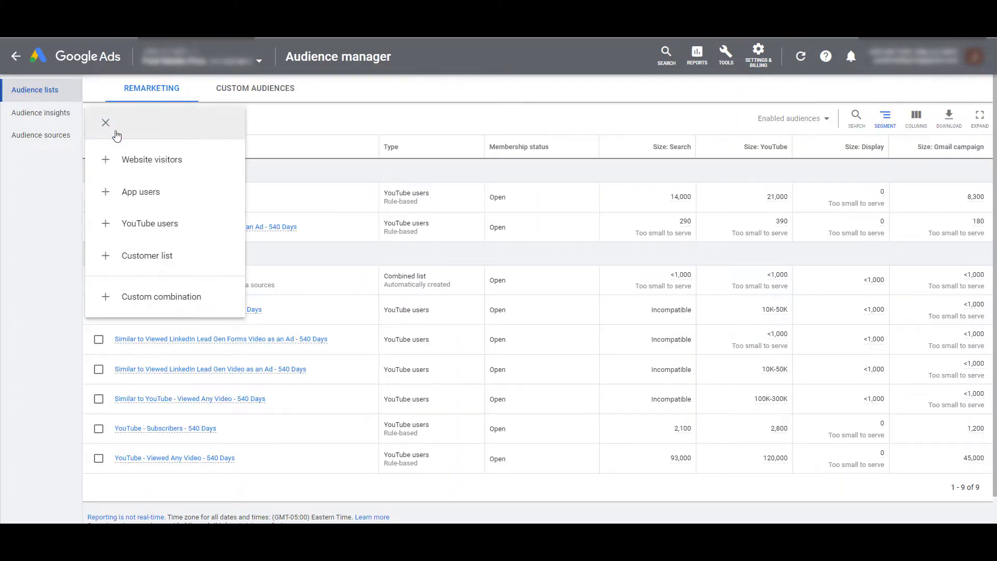
click(179, 223)
click(449, 194)
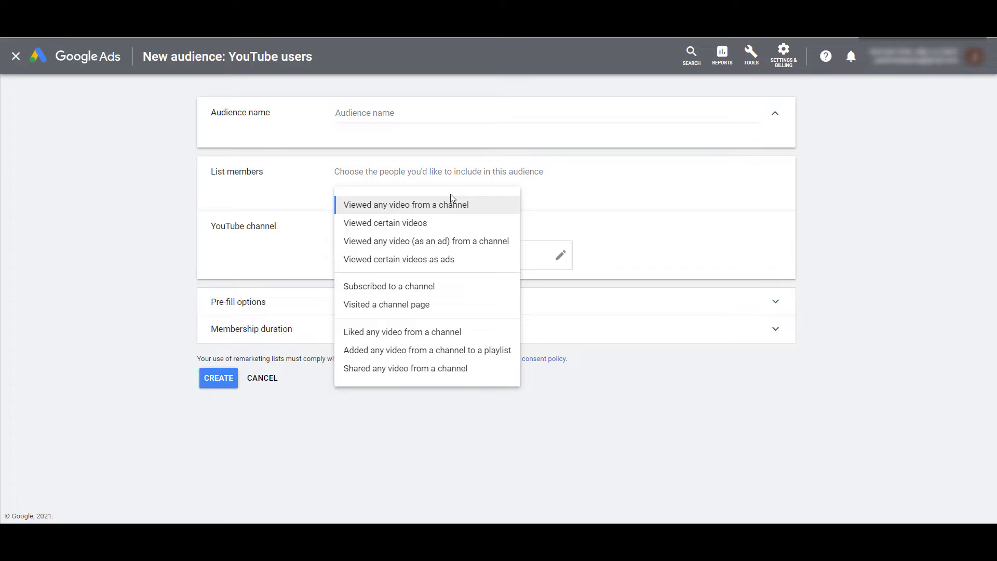
click(19, 60)
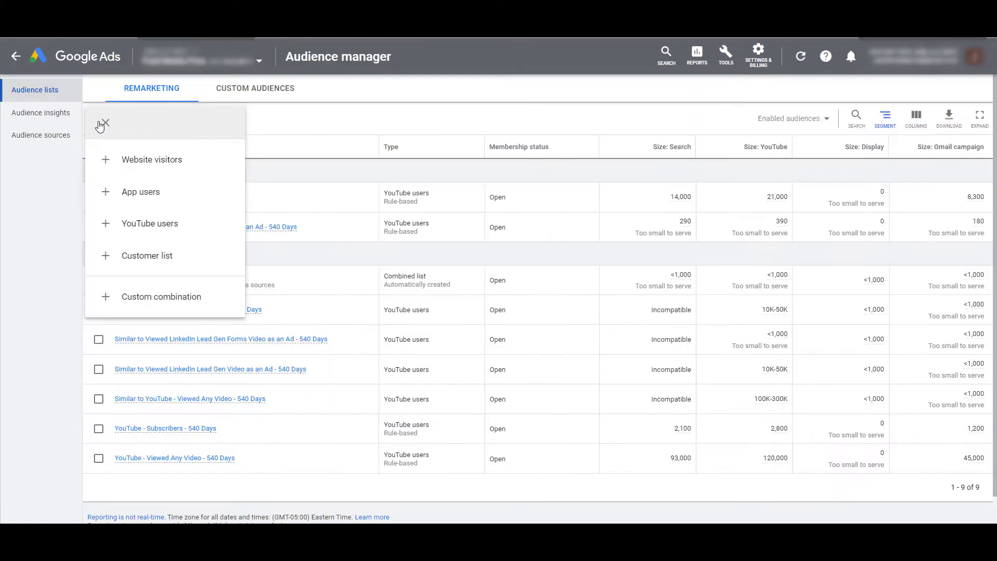
click(186, 263)
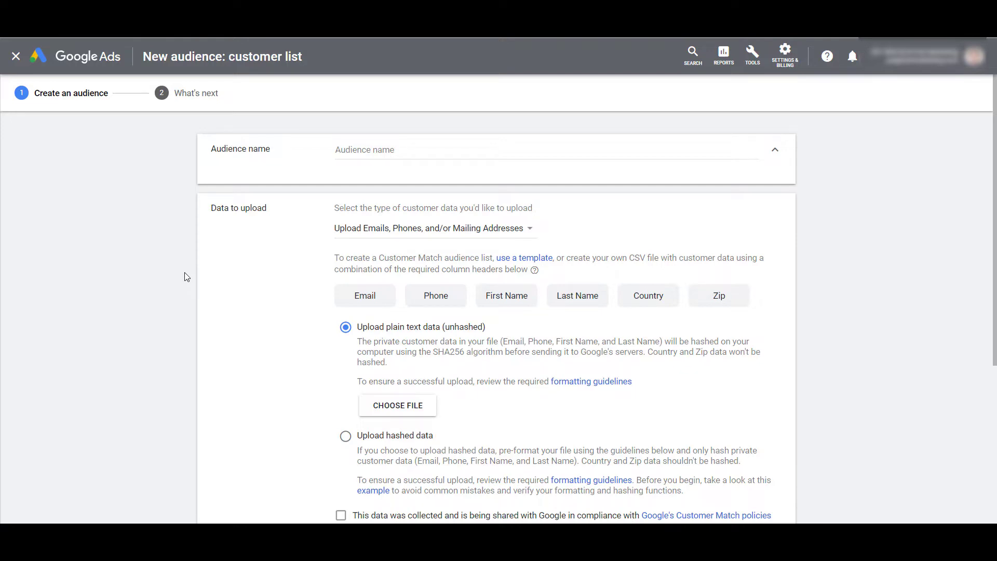
Discard the customer list draft and start a new custom combination audience.
click(15, 60)
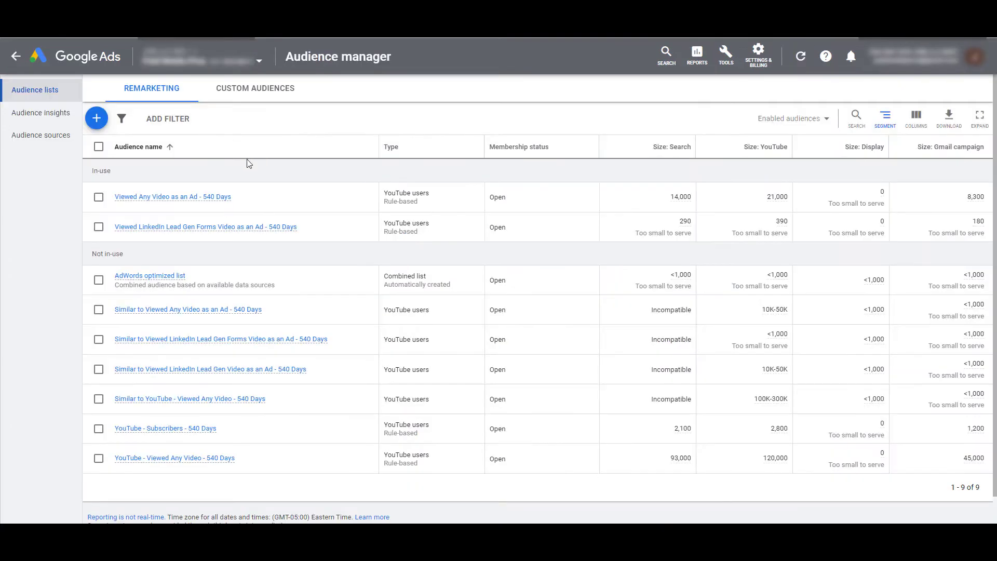
click(104, 123)
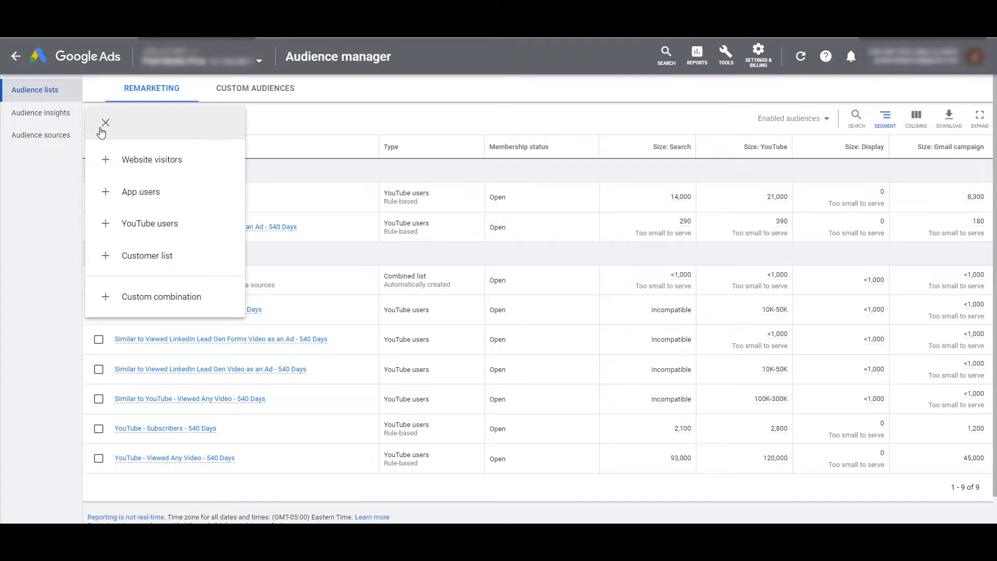
click(190, 302)
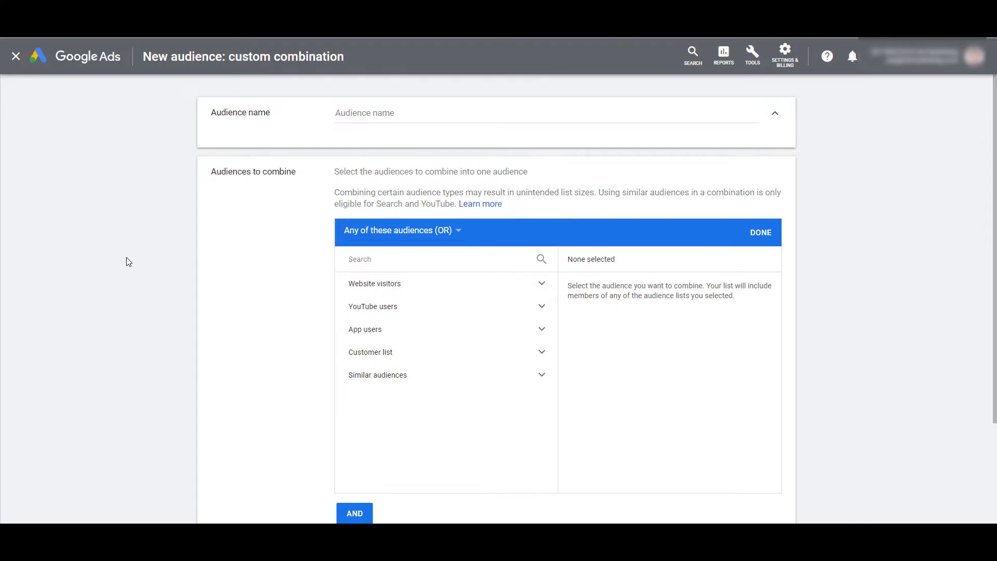
Add the Purchasers app audience and drop All Converters (Google Ads) from the combination.
click(541, 290)
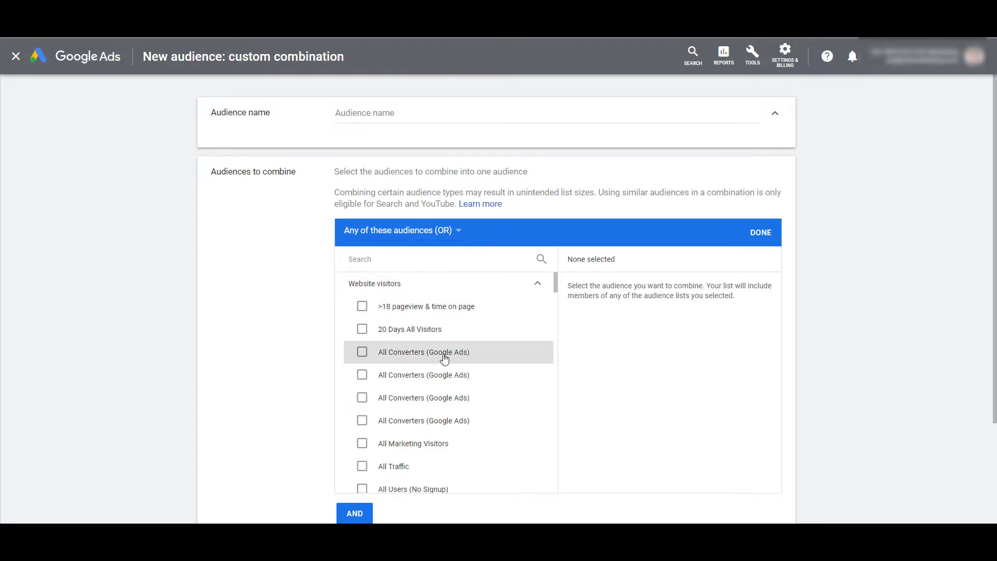
click(444, 358)
click(538, 283)
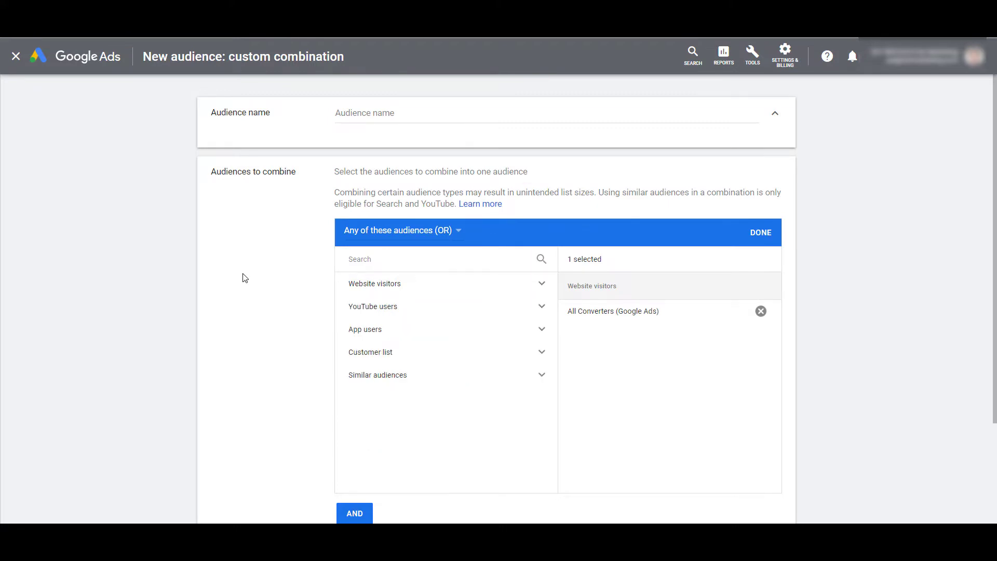
click(541, 329)
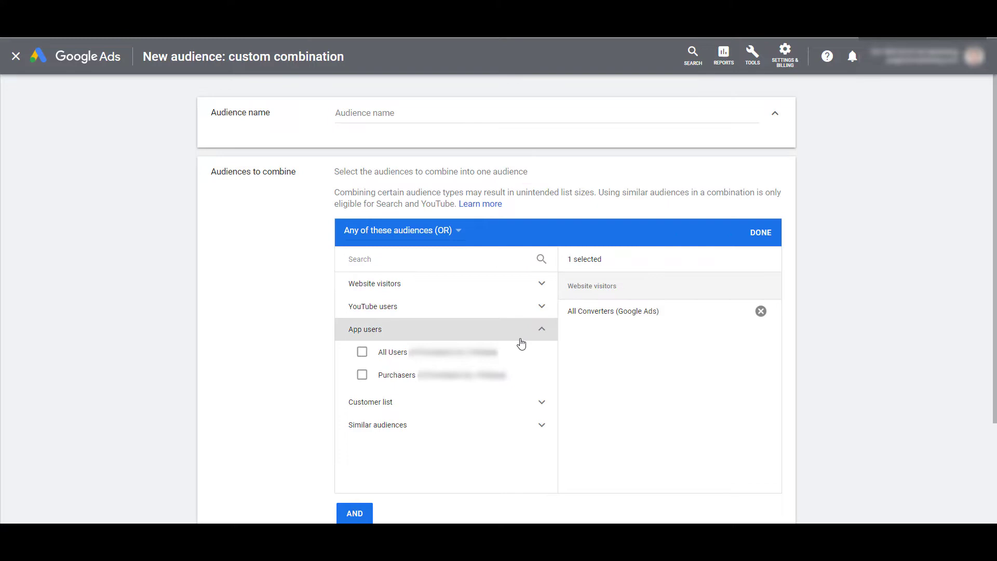
click(476, 381)
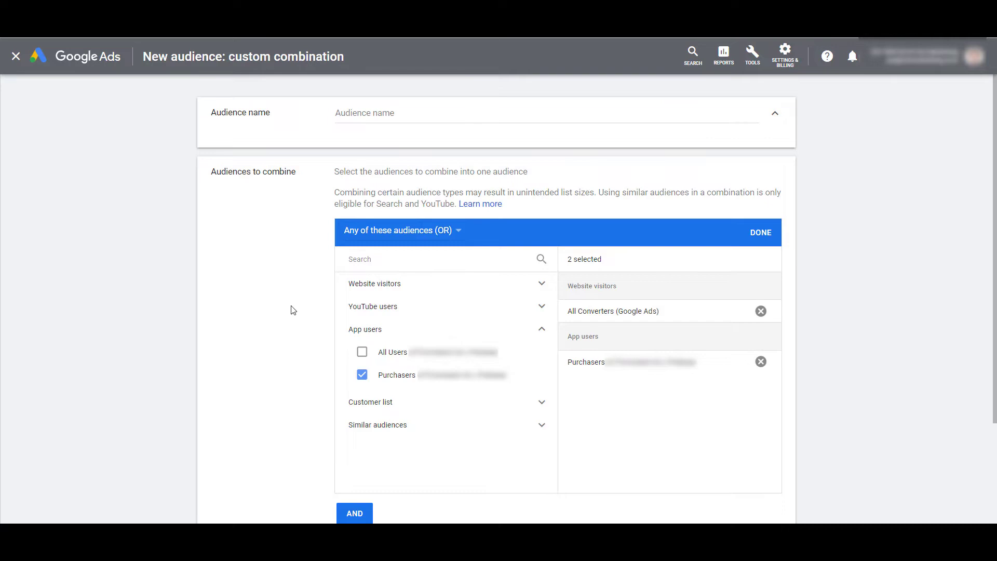
click(532, 329)
click(761, 311)
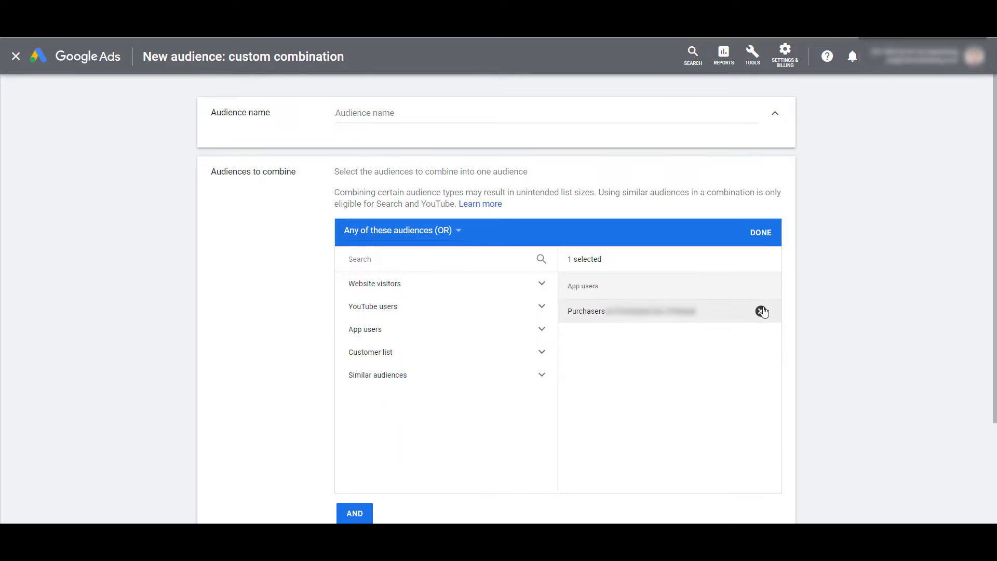
Swap Purchasers for the current customers customer list as the combination's only audience.
click(761, 311)
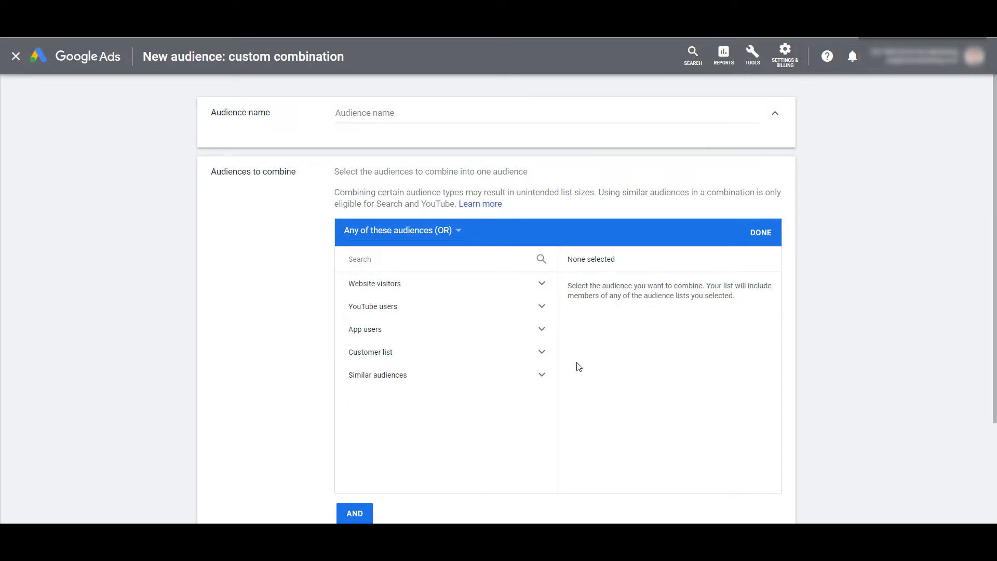
click(540, 356)
click(360, 395)
click(542, 357)
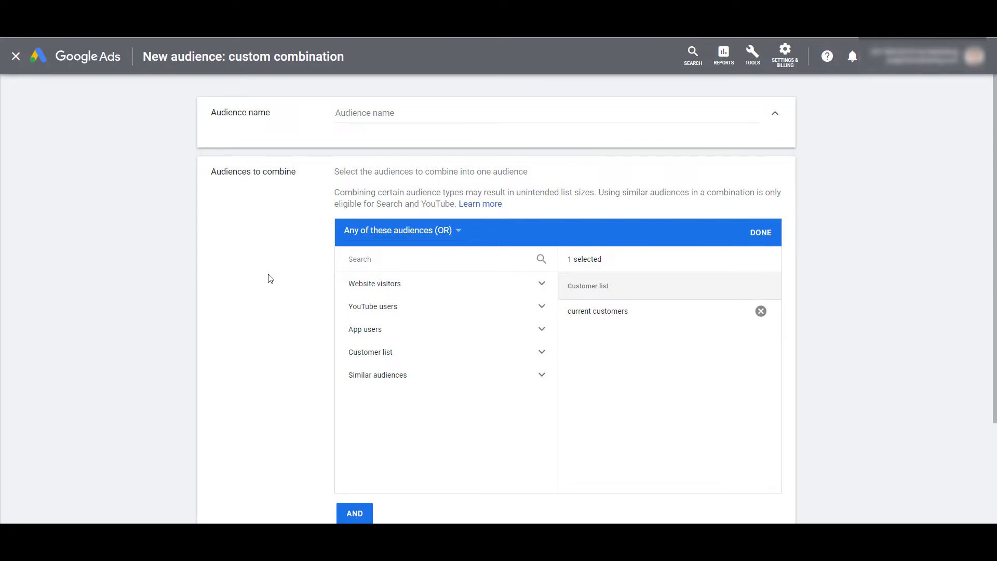
click(512, 285)
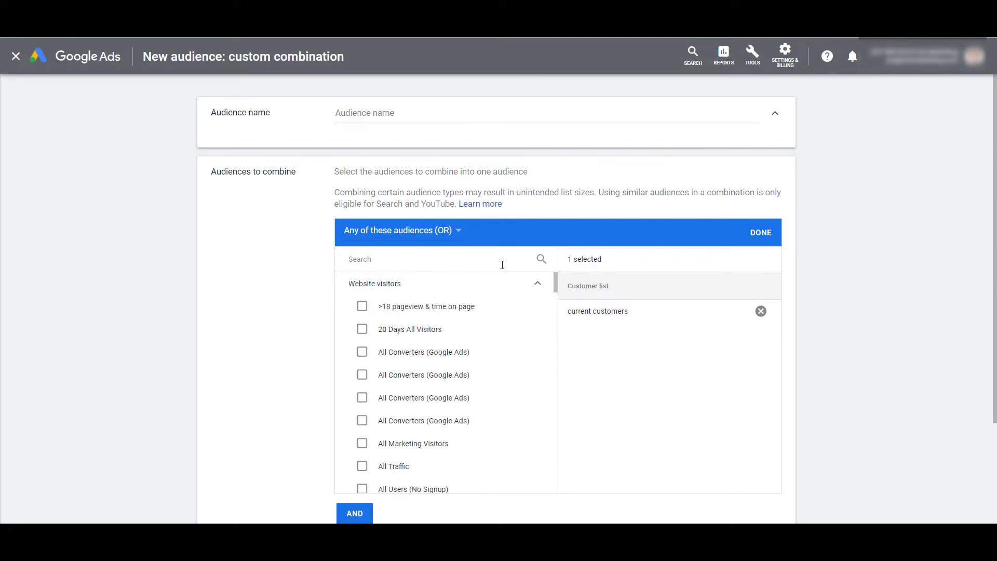
Search 'login' and add Login Link Clicks - 540 Days alongside current customers.
click(506, 264)
text(login)
click(362, 306)
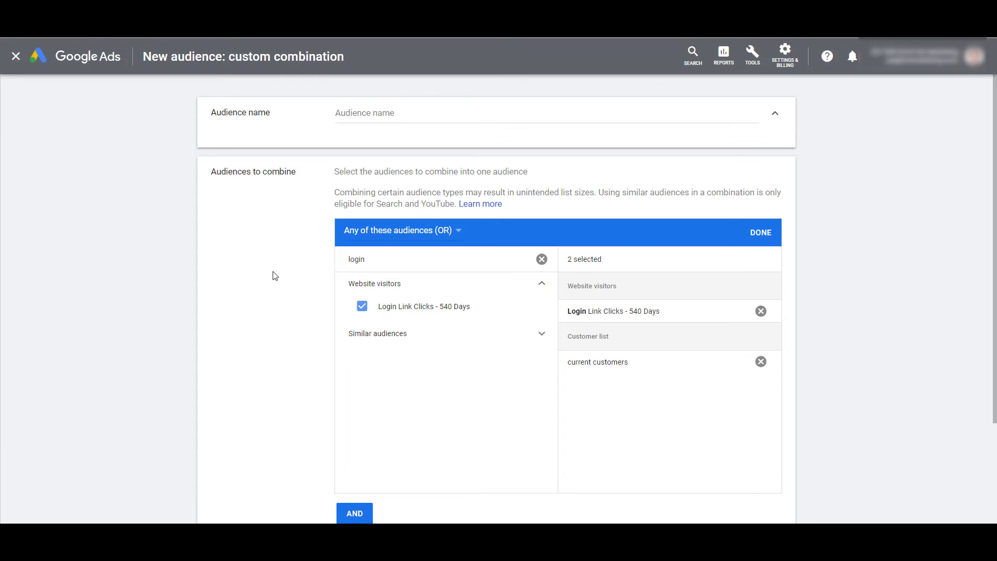
Remove Login Link Clicks and current customers from the combination and clear the login search.
click(761, 311)
click(761, 311)
click(541, 259)
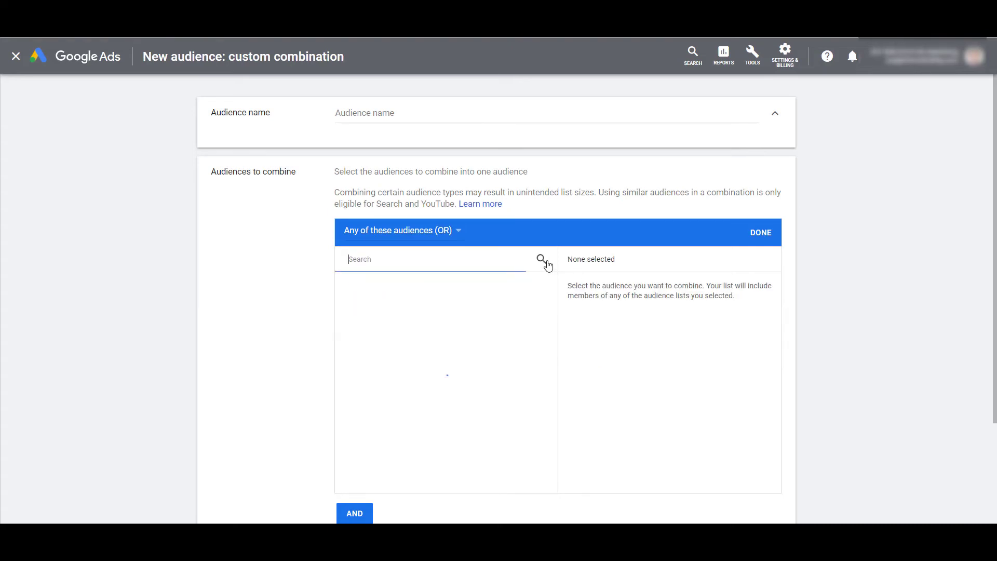
Switch to Each of these audiences (AND) and add two YouTube users audiences.
click(439, 230)
click(410, 240)
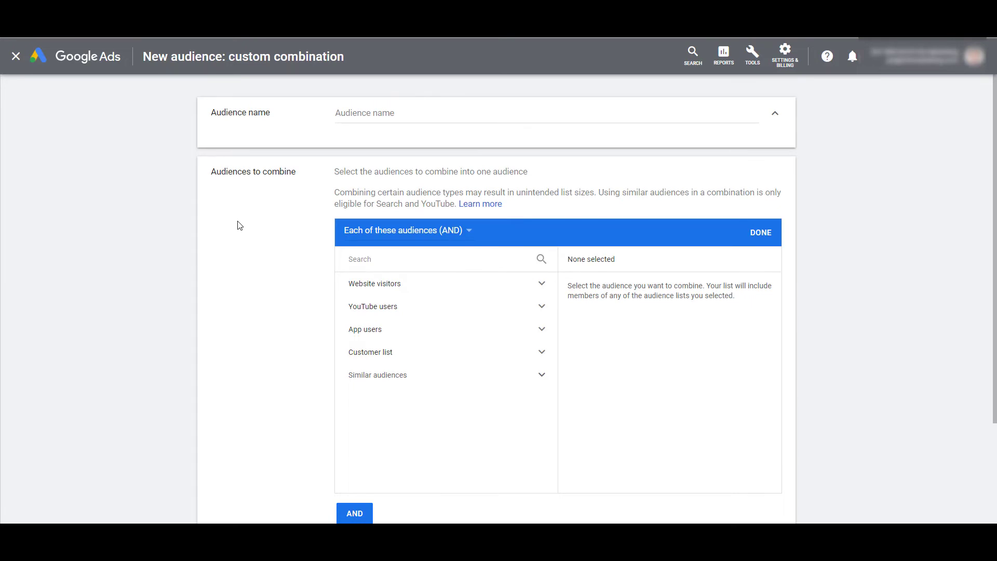
click(540, 308)
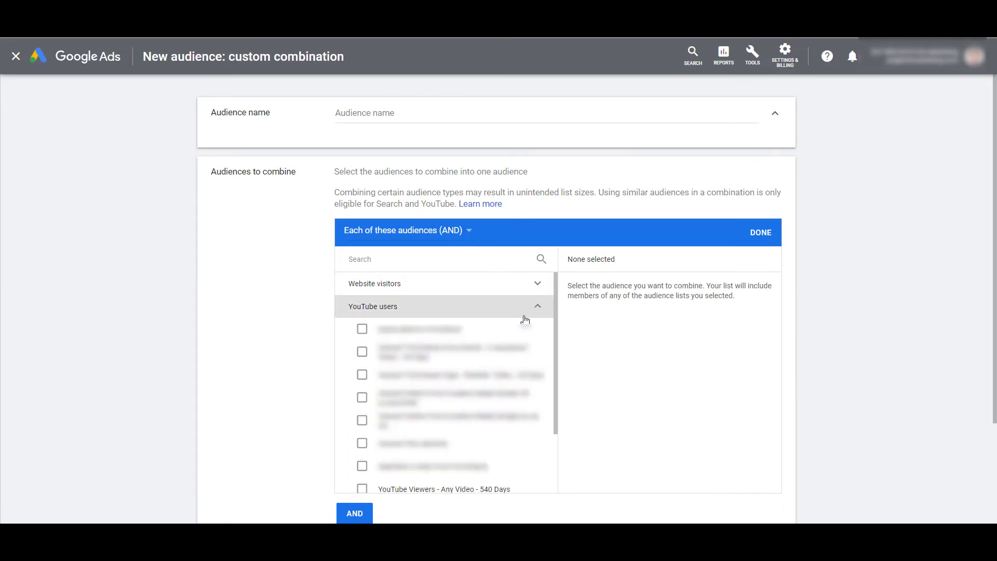
click(362, 352)
click(362, 374)
click(373, 307)
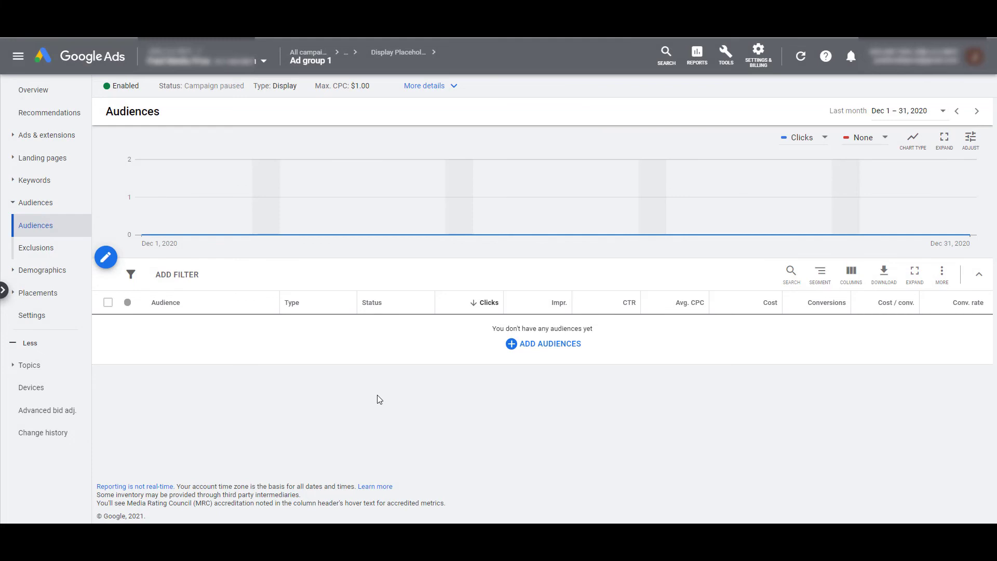
Browse to Combined lists under interaction with your business and select YouTube - Combined for Ad group 1.
click(558, 349)
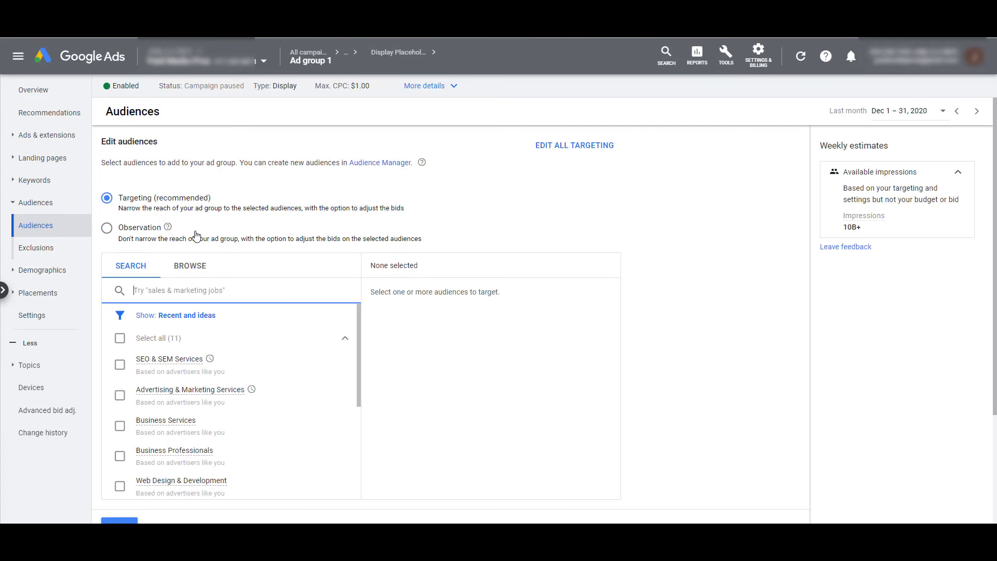
click(193, 265)
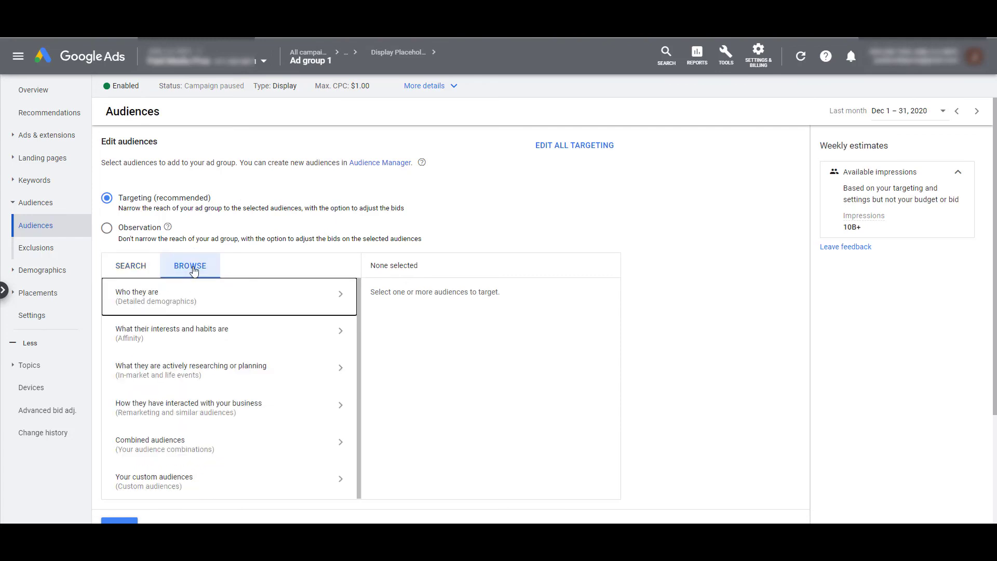
click(223, 411)
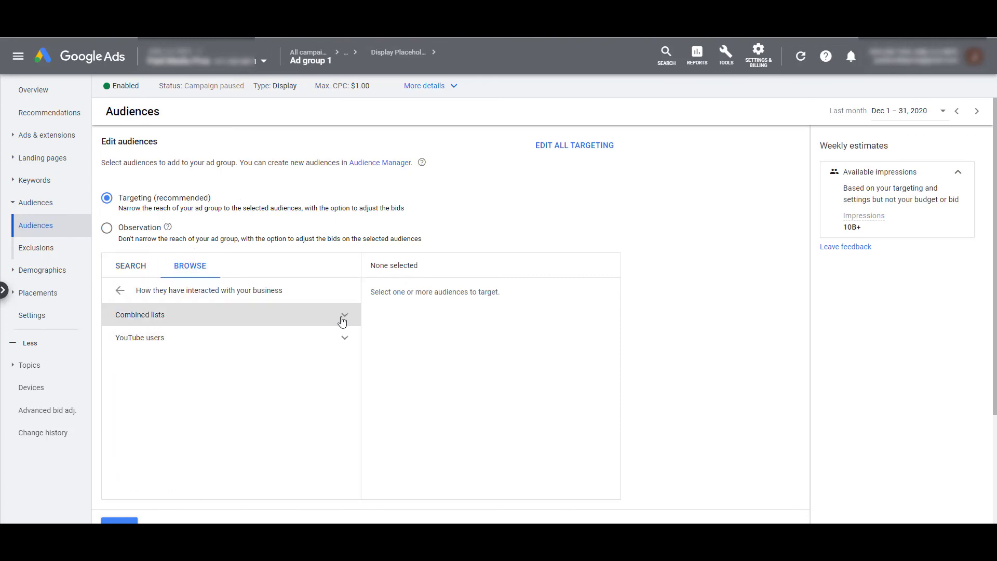
click(343, 321)
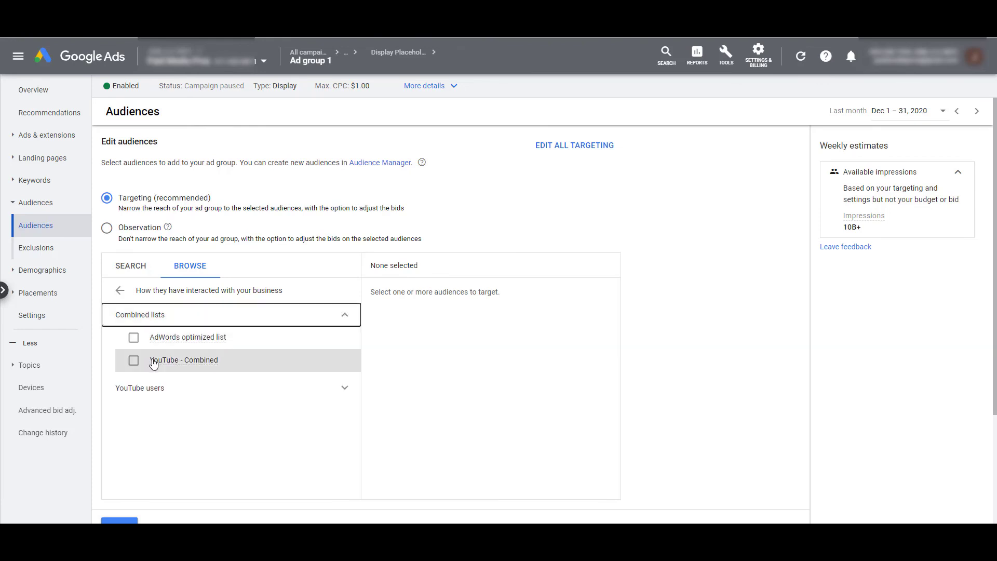
mouse_move(158, 367)
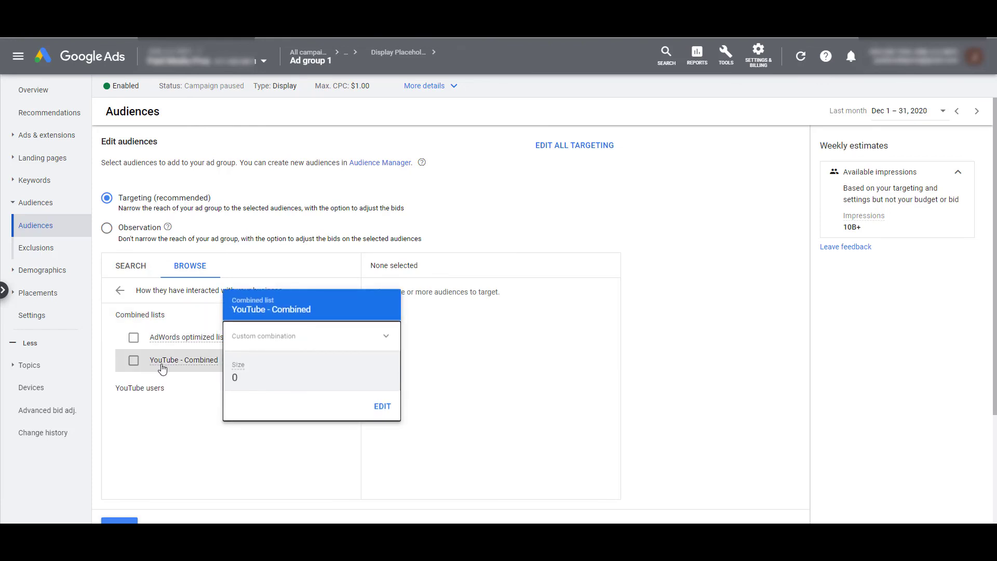
click(163, 367)
Under Audience exclusions, browse Combined lists and tick YouTube - Combined for the Display Placeholder campaign.
click(36, 248)
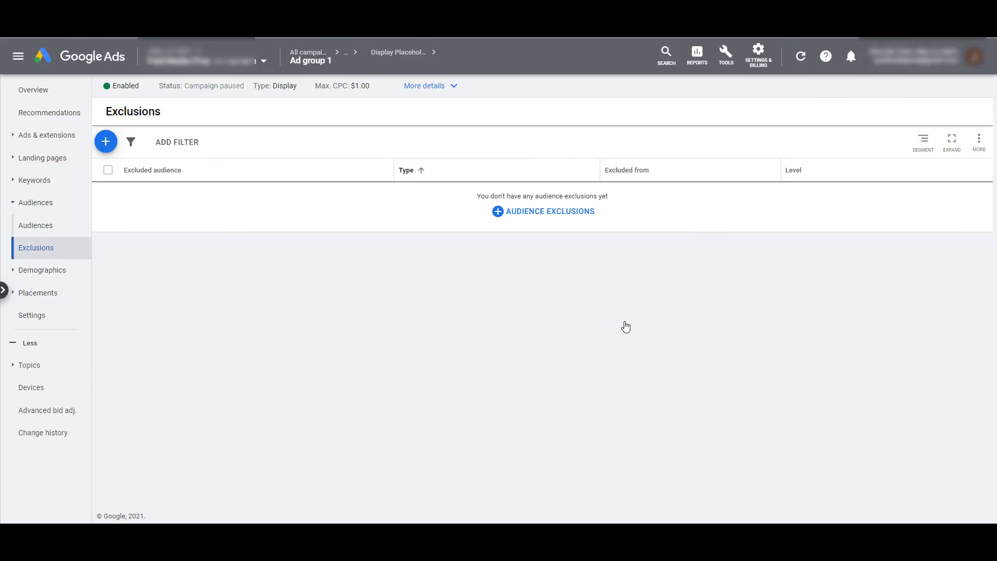
click(574, 218)
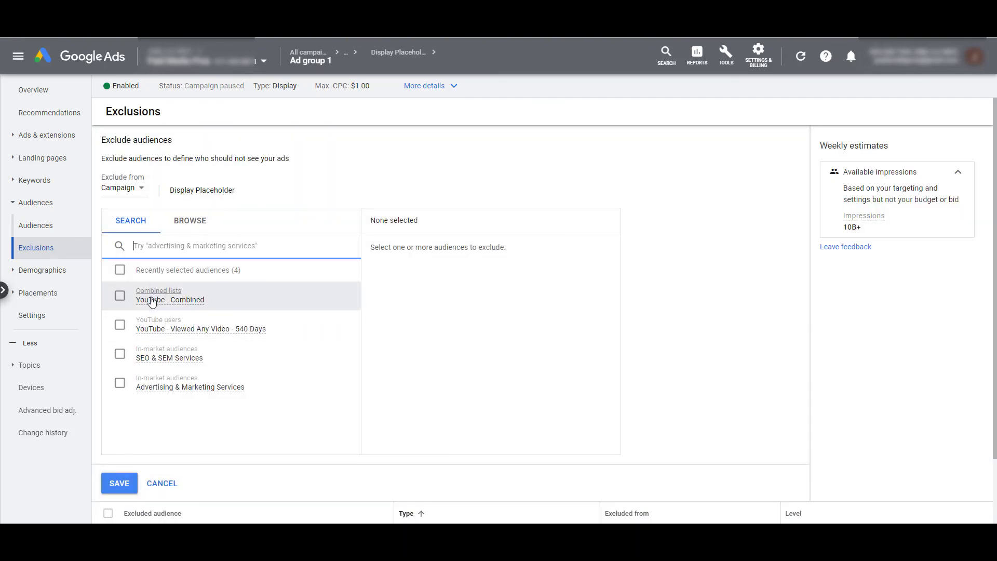
click(183, 223)
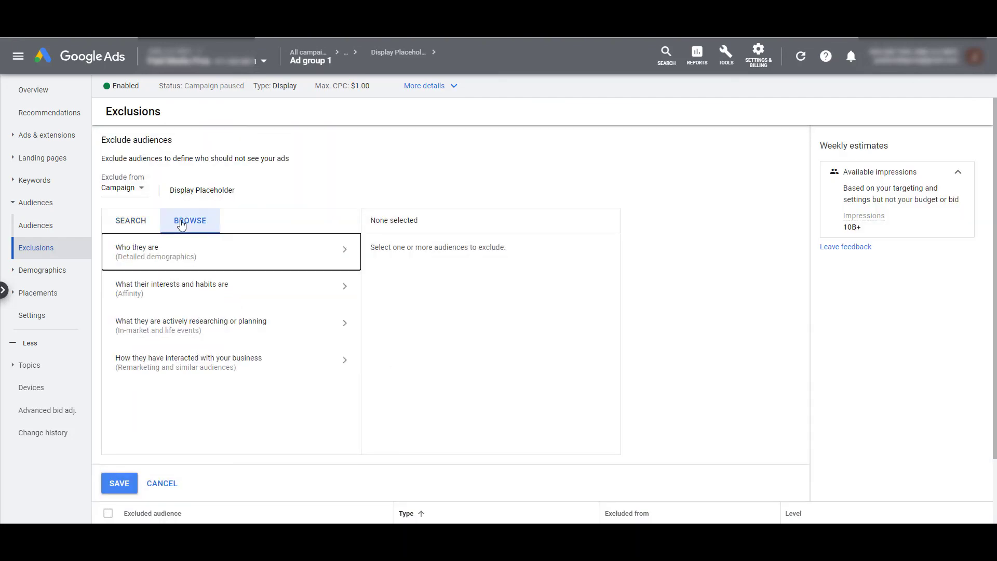
click(210, 363)
click(346, 273)
click(134, 315)
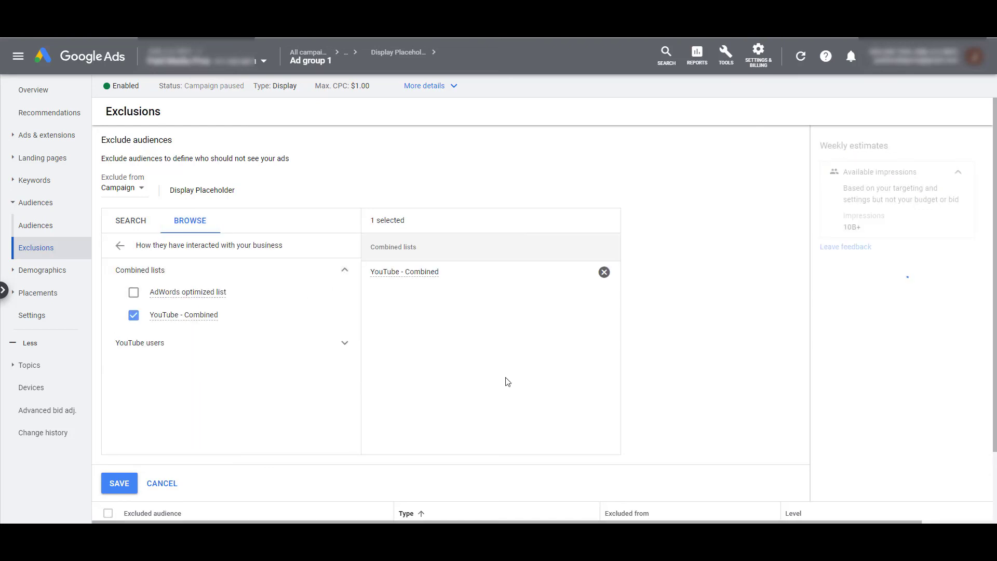